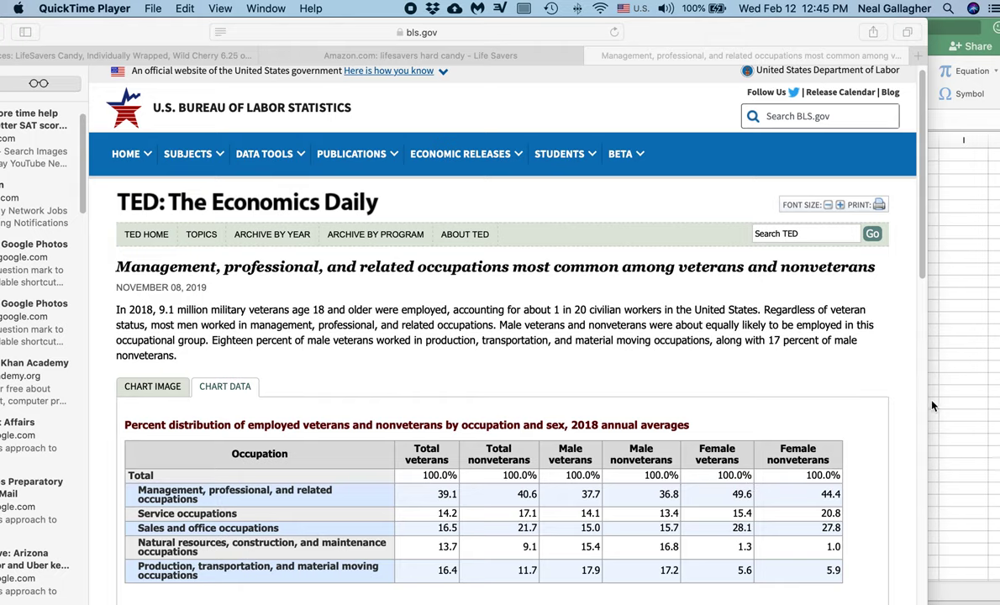
scroll(826, 375, down, 10)
scroll(824, 375, up, 5)
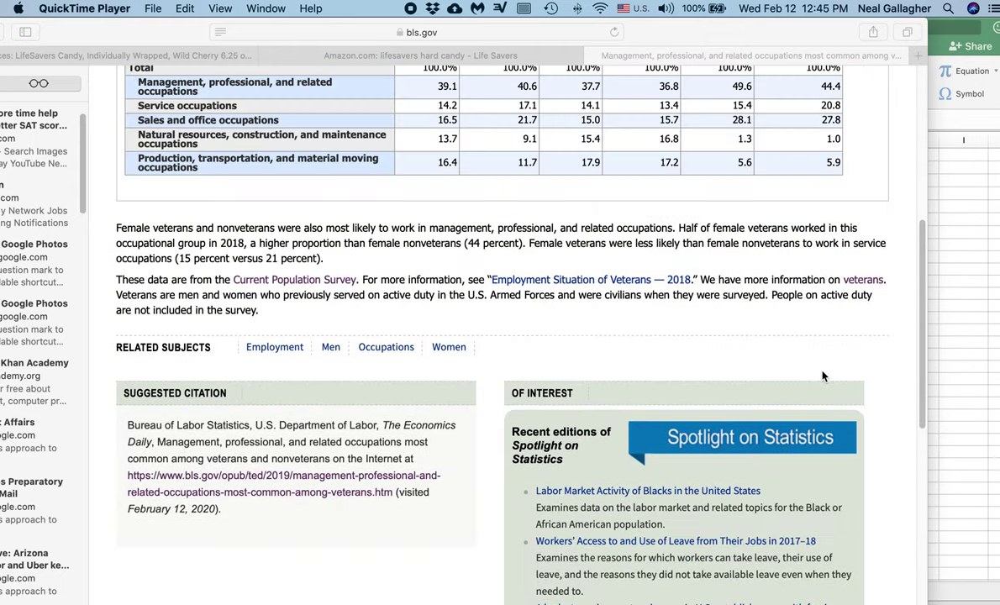
scroll(824, 375, down, 1)
scroll(824, 376, up, 4)
scroll(824, 376, down, 12)
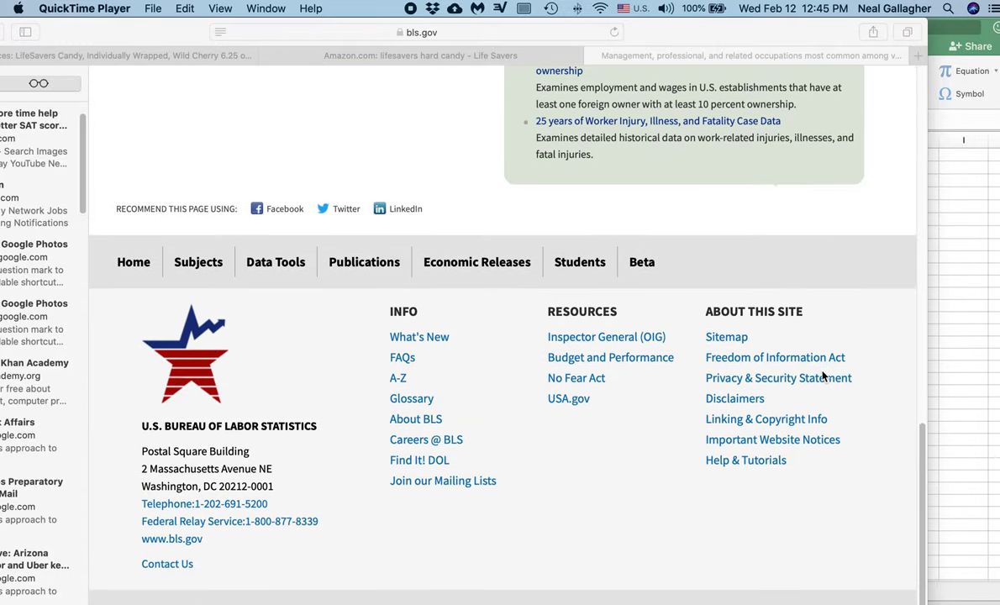
scroll(824, 376, up, 15)
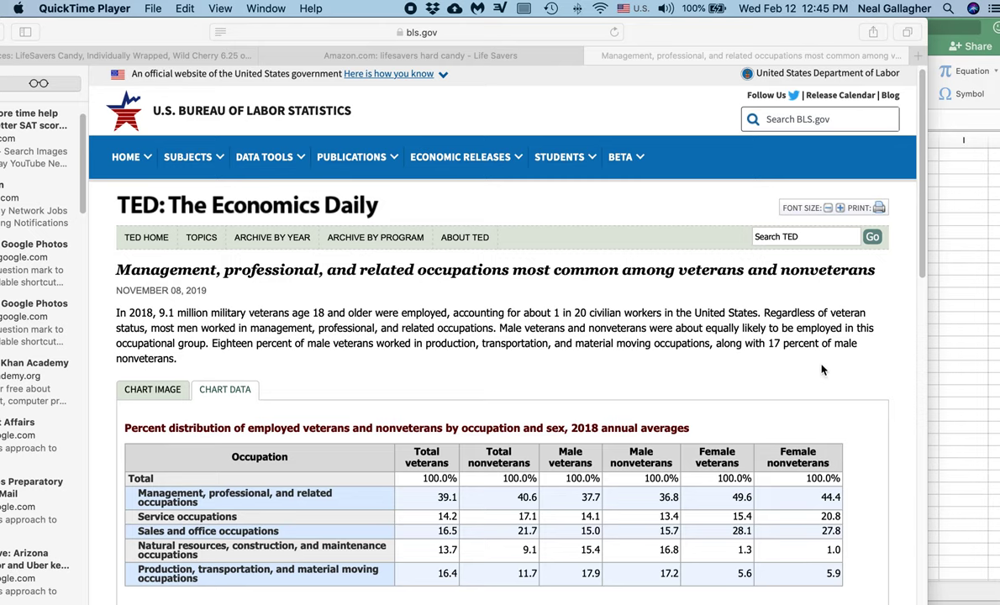
scroll(823, 369, down, 1)
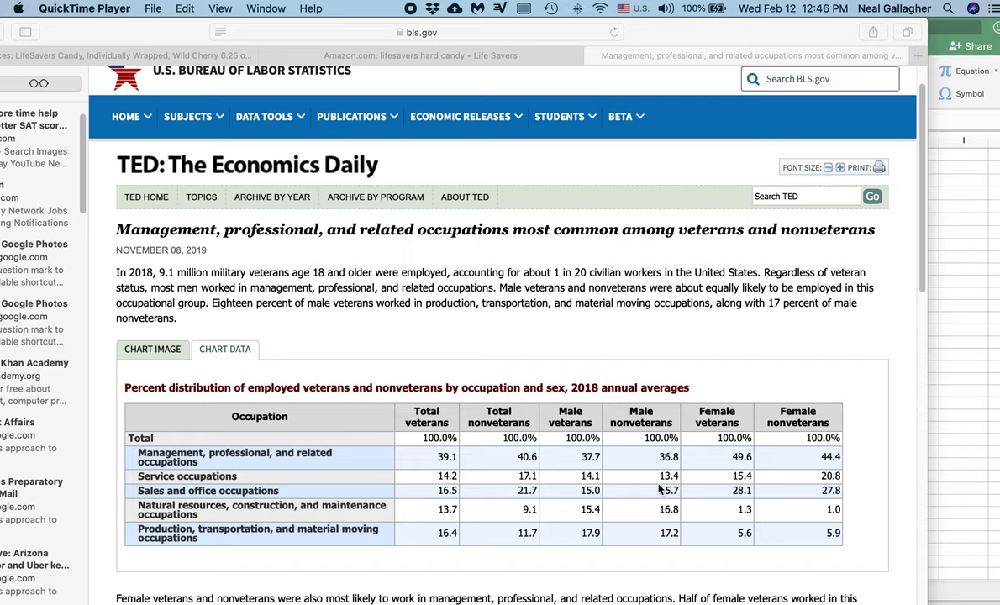
Copy the BLS occupation percentage table from Safari into Excel's Book1 at A1:G7.
click(211, 427)
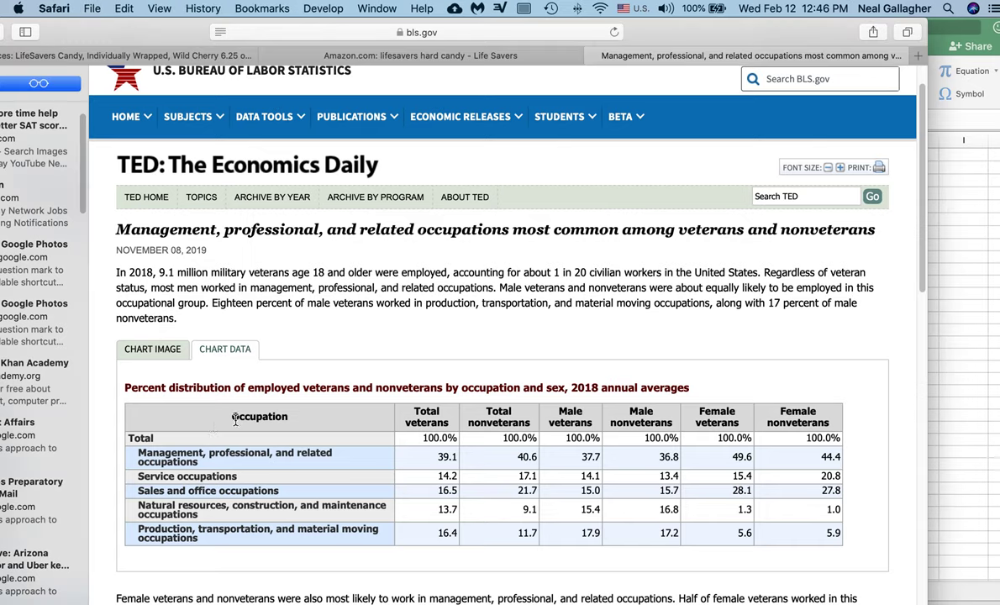
drag(223, 402, 844, 520)
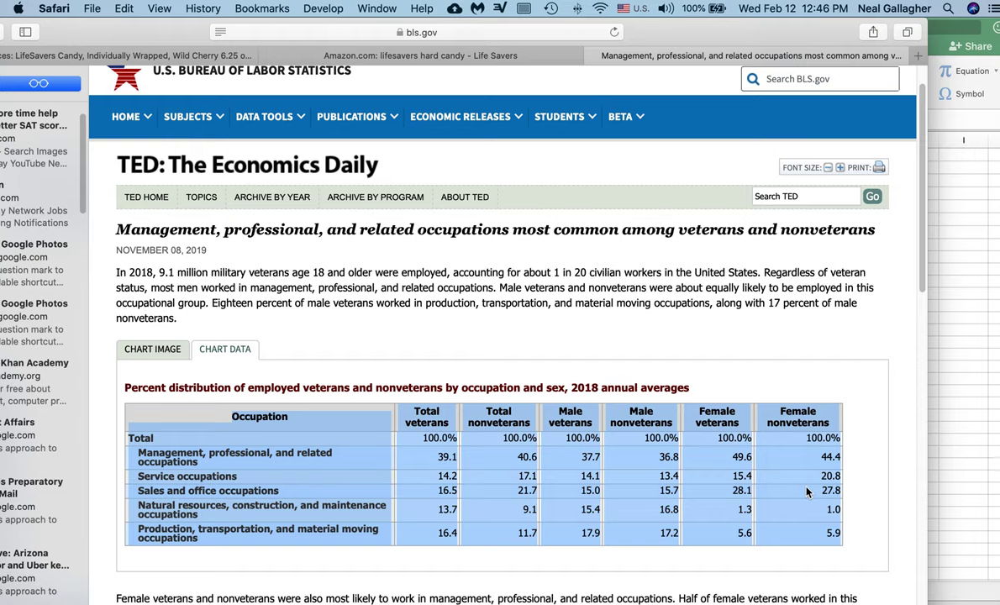
click(933, 50)
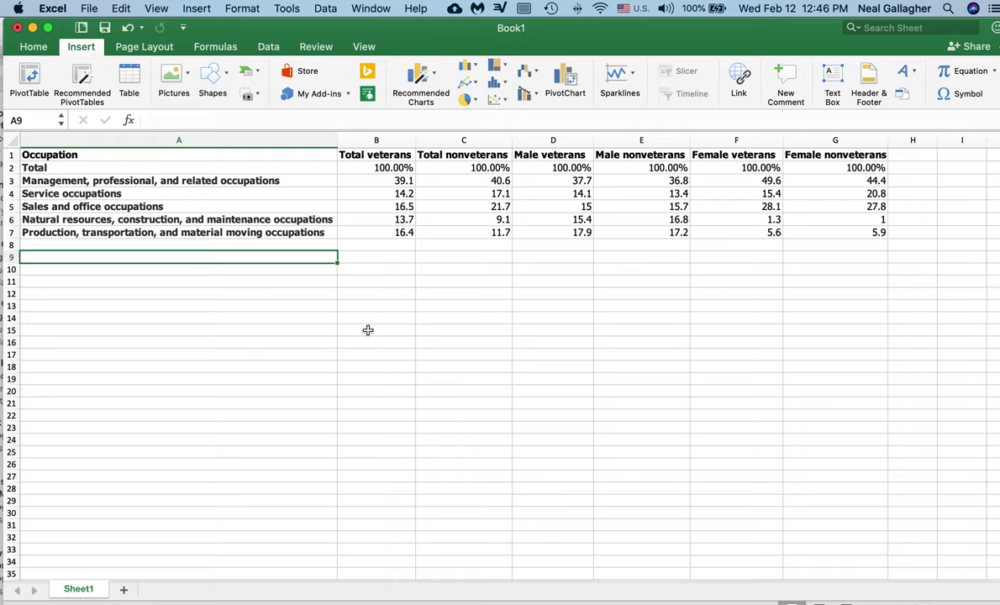
Select A1:G7 and insert a Stacked Bar chart from Recommended Charts.
click(231, 158)
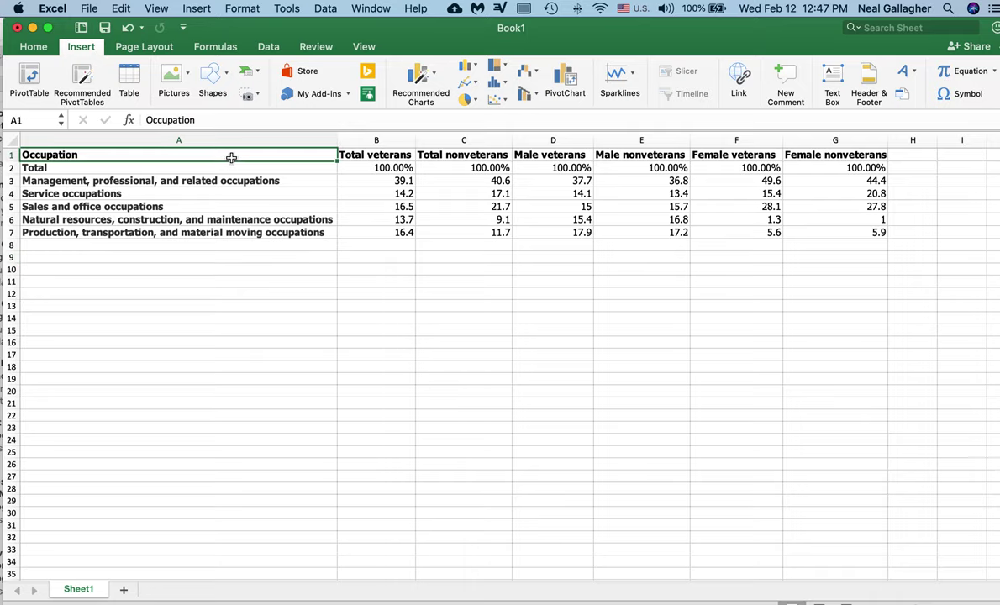
shift+click(861, 232)
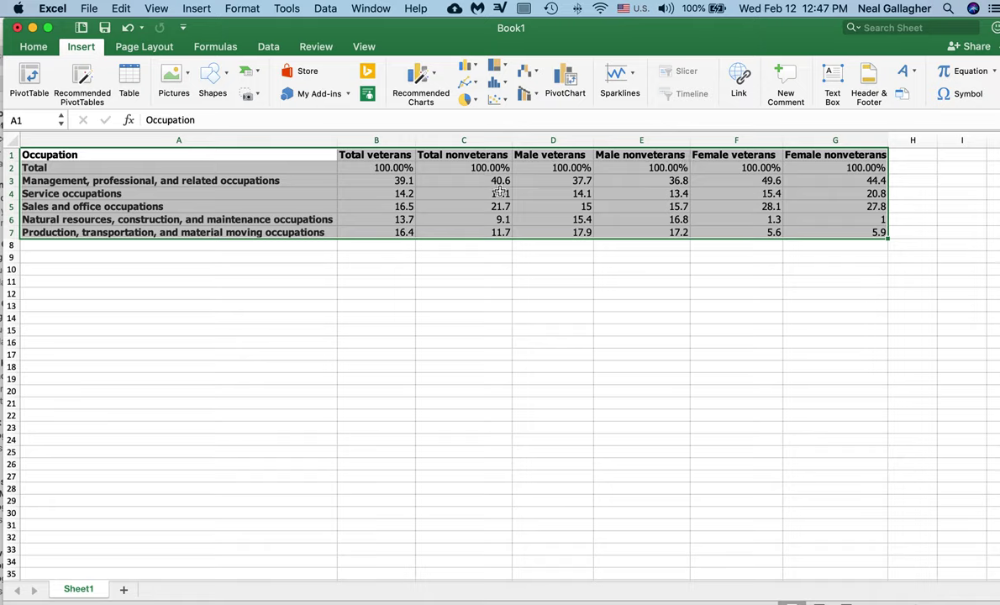
click(434, 76)
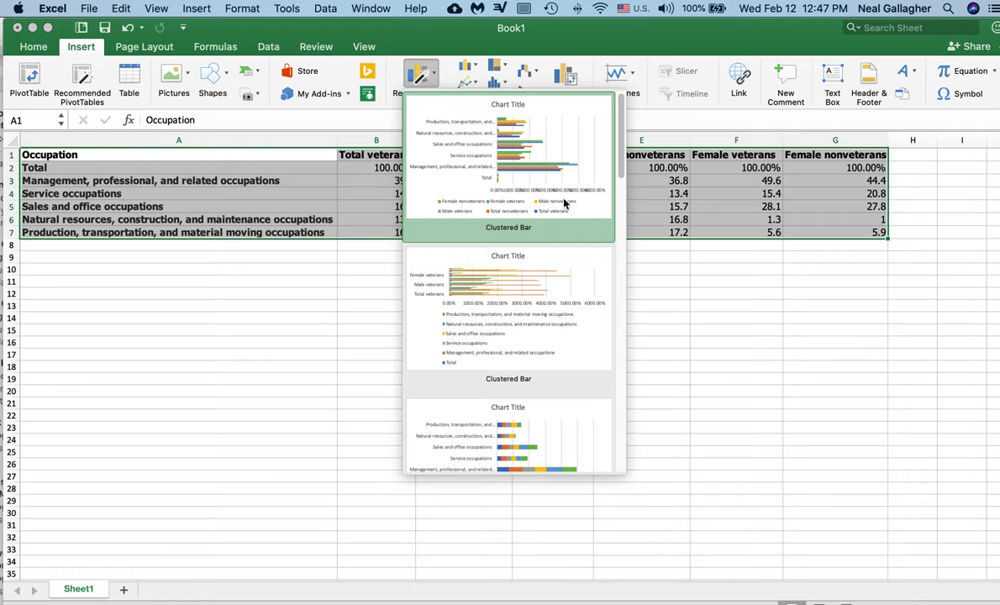
scroll(554, 203, down, 5)
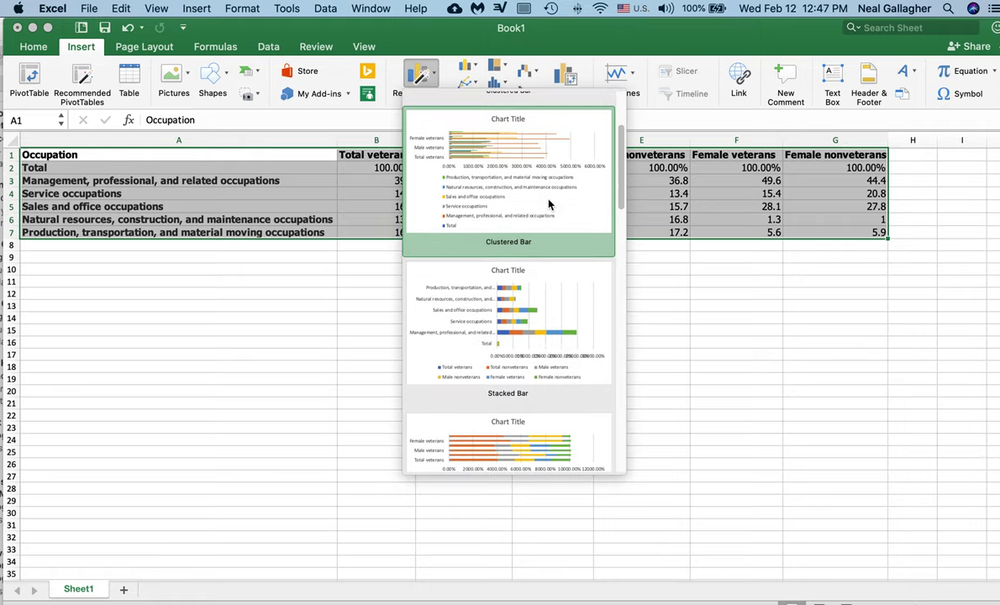
scroll(549, 204, down, 1)
scroll(548, 203, down, 1)
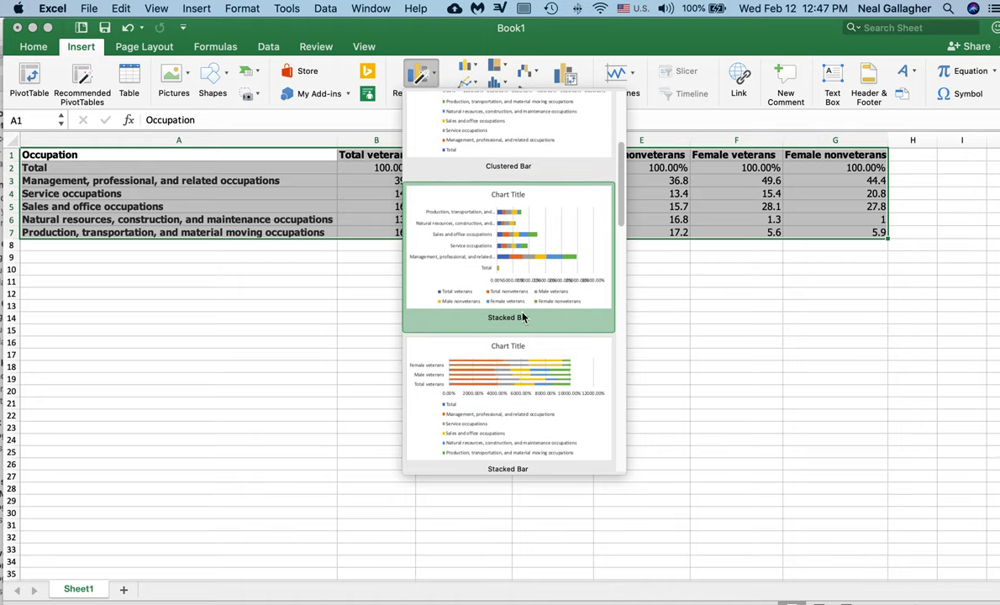
scroll(515, 363, down, 1)
click(512, 365)
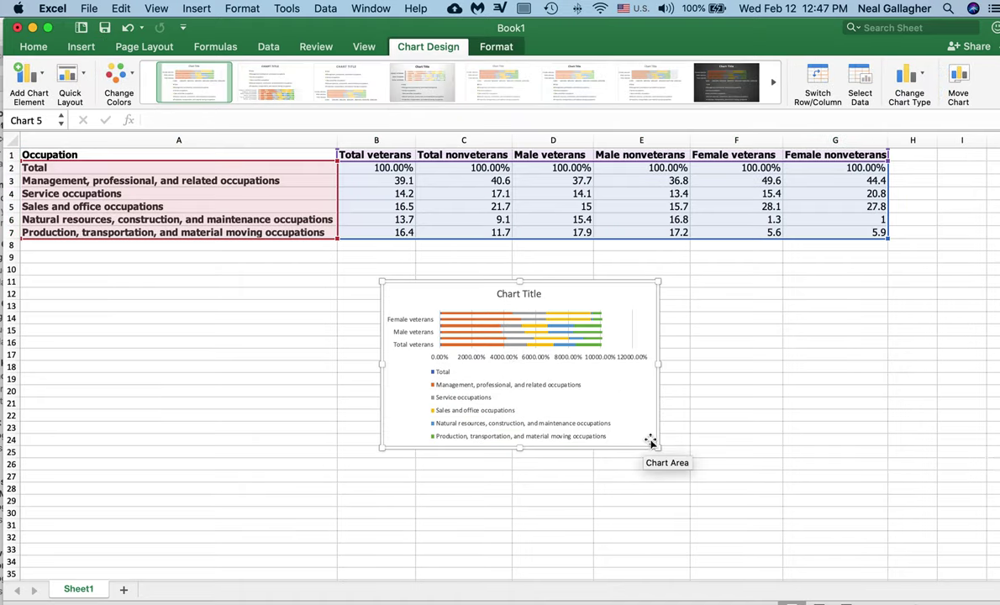
Drag the chart's bottom-right handle to enlarge it to about 8.63" x 5.4".
drag(659, 449, 837, 567)
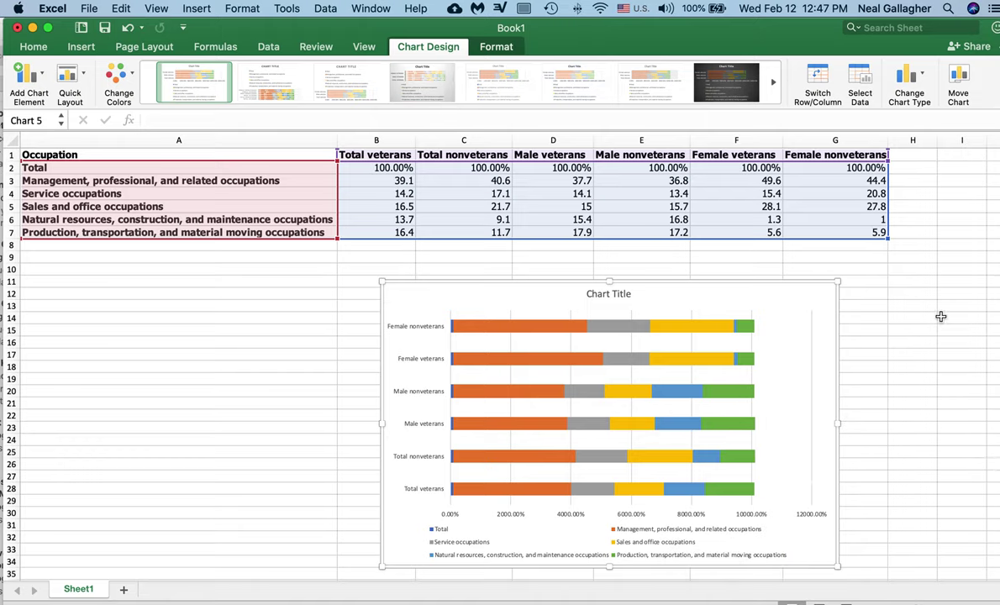
scroll(943, 320, down, 5)
scroll(831, 435, up, 5)
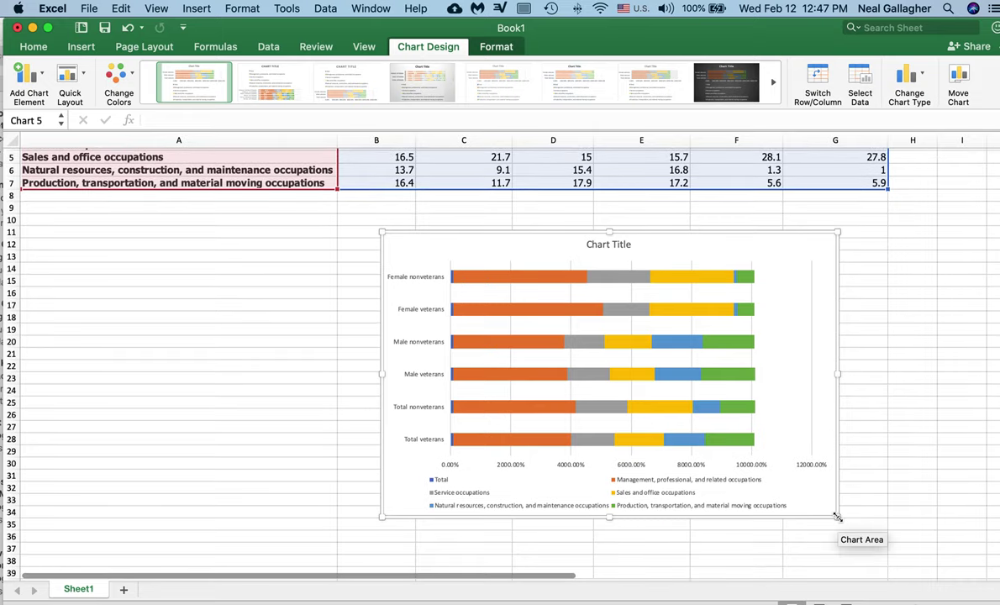
drag(837, 518, 924, 574)
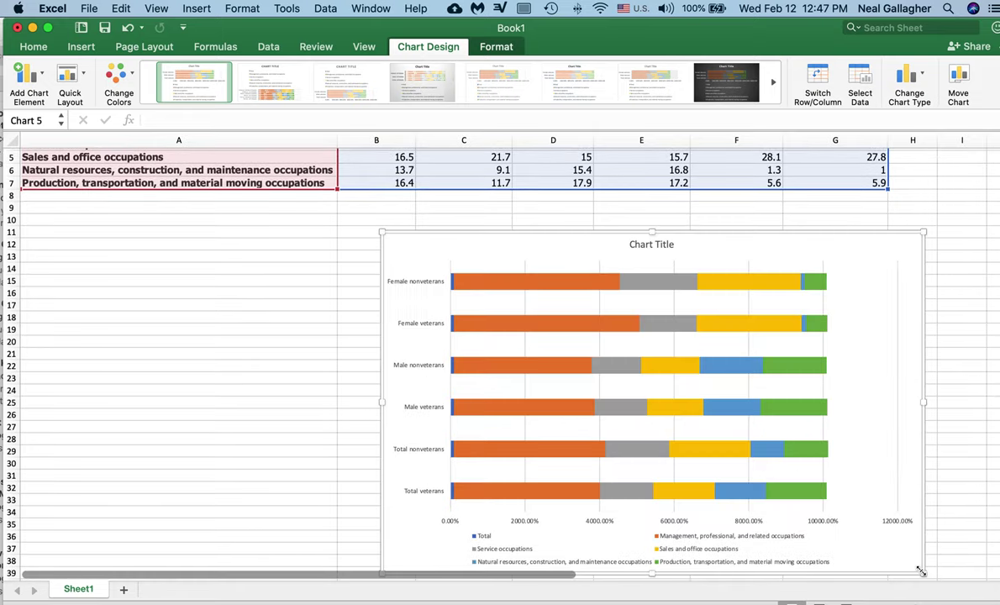
scroll(841, 447, down, 5)
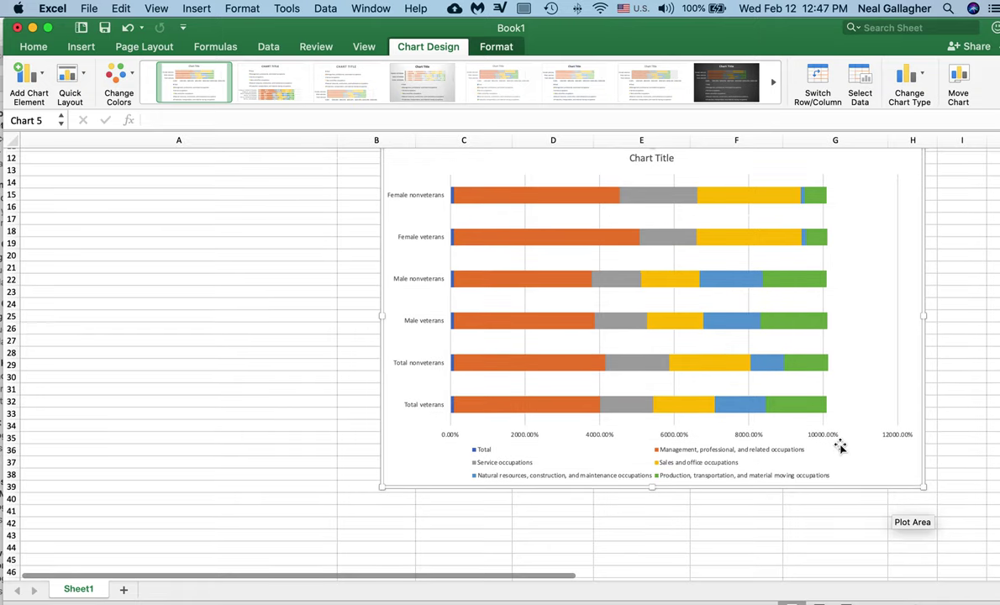
scroll(840, 446, up, 1)
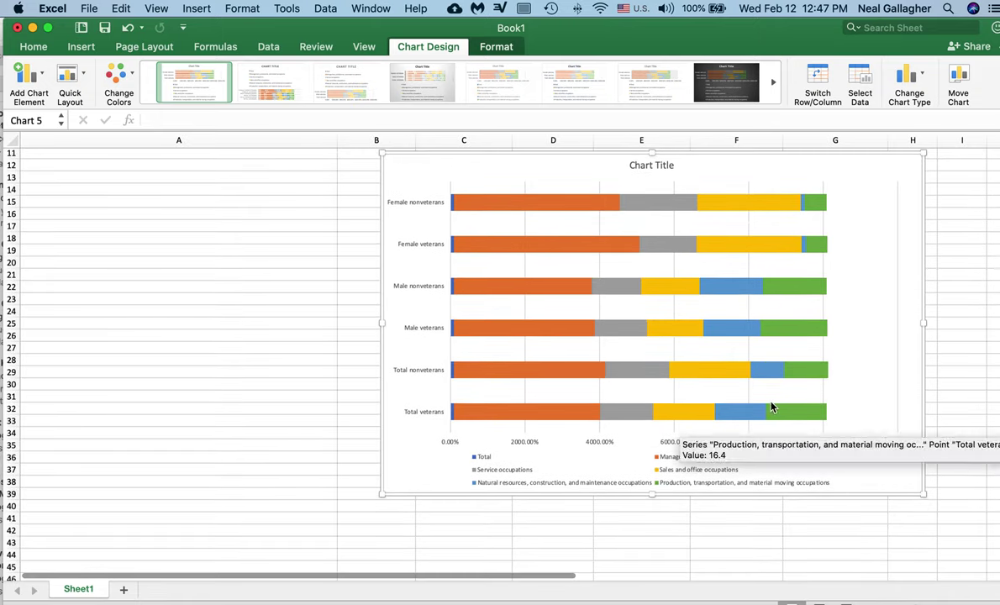
Apply a light blue 90° linear gradient fill to the chart area via Format Chart Area.
right_click(416, 170)
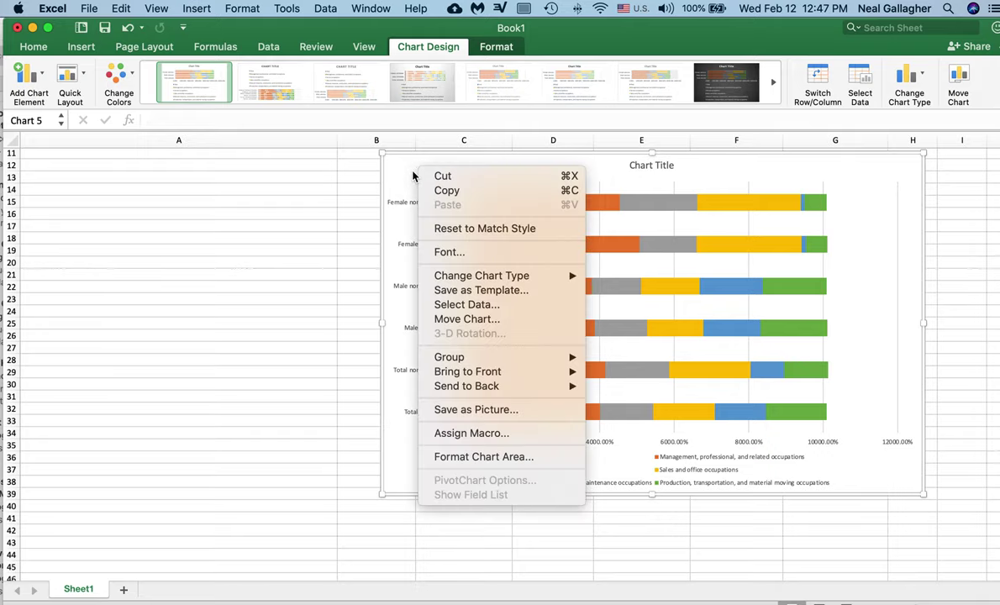
right_click(408, 174)
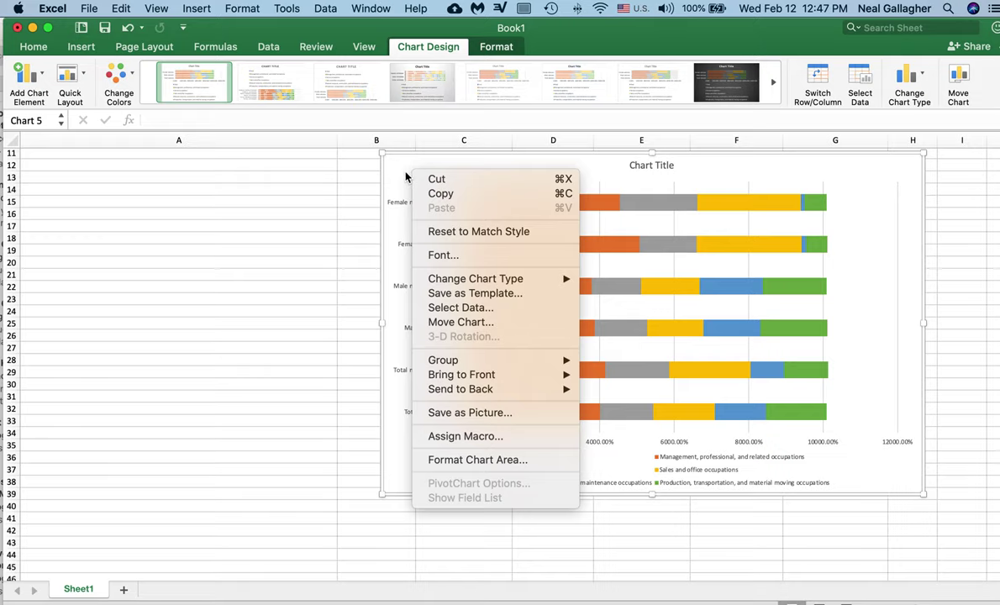
click(403, 173)
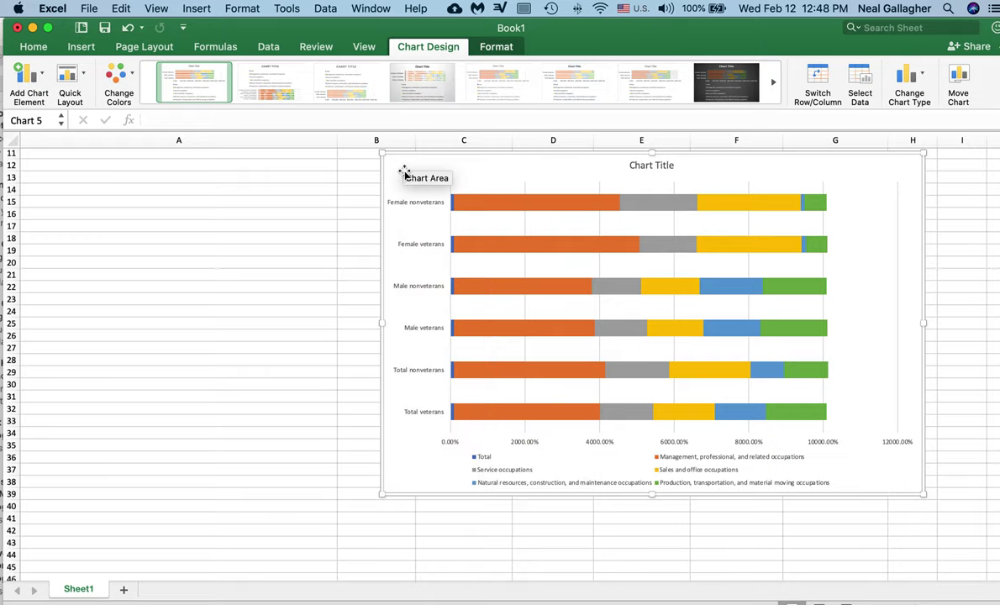
right_click(403, 174)
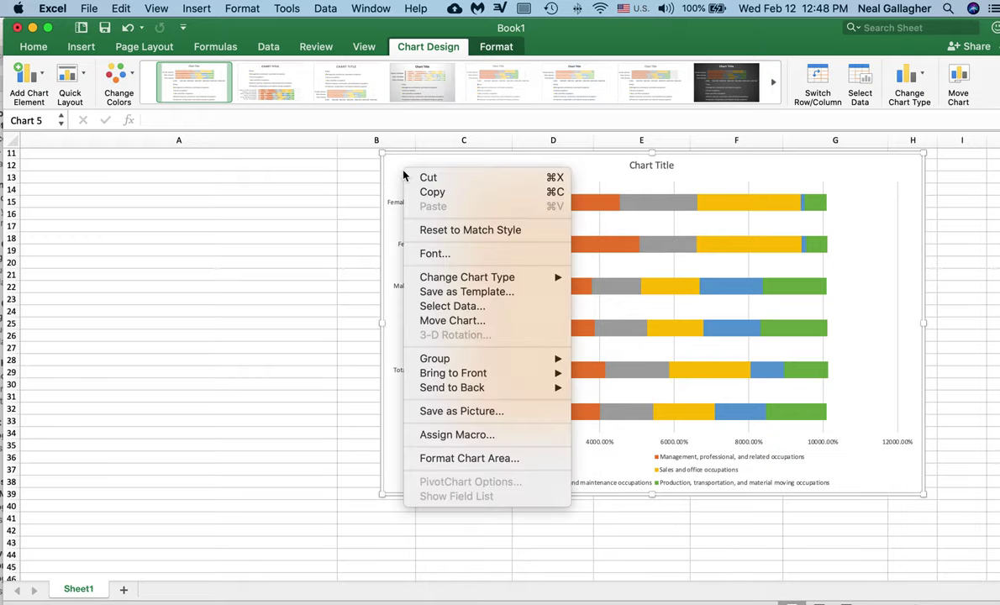
click(514, 461)
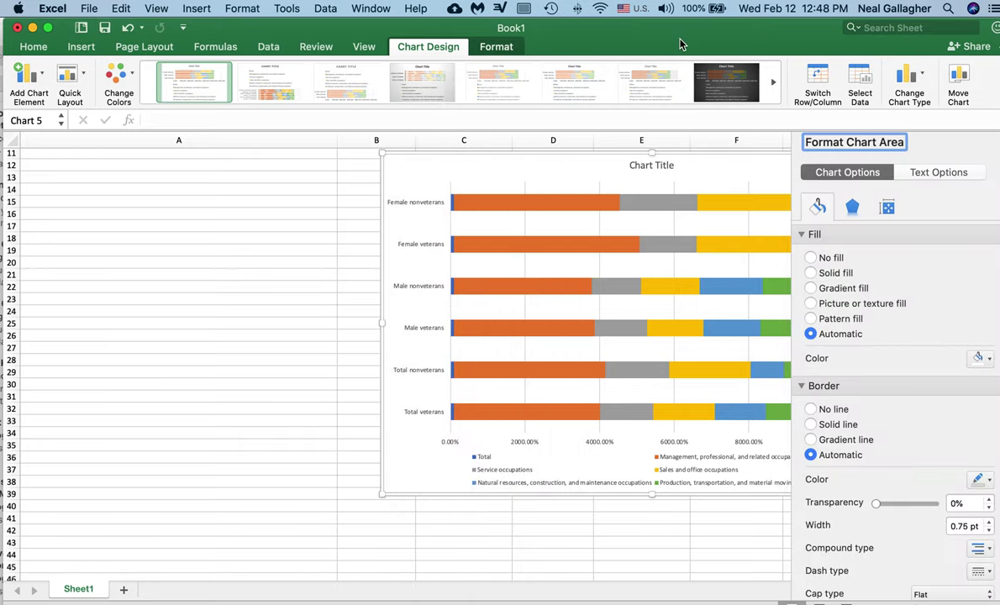
drag(679, 37, 580, 38)
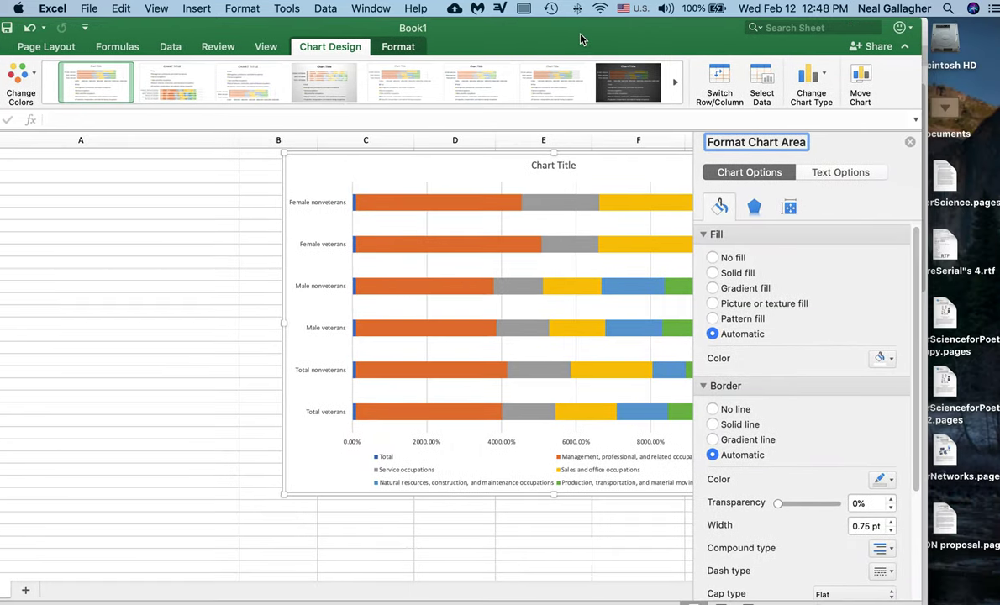
click(712, 289)
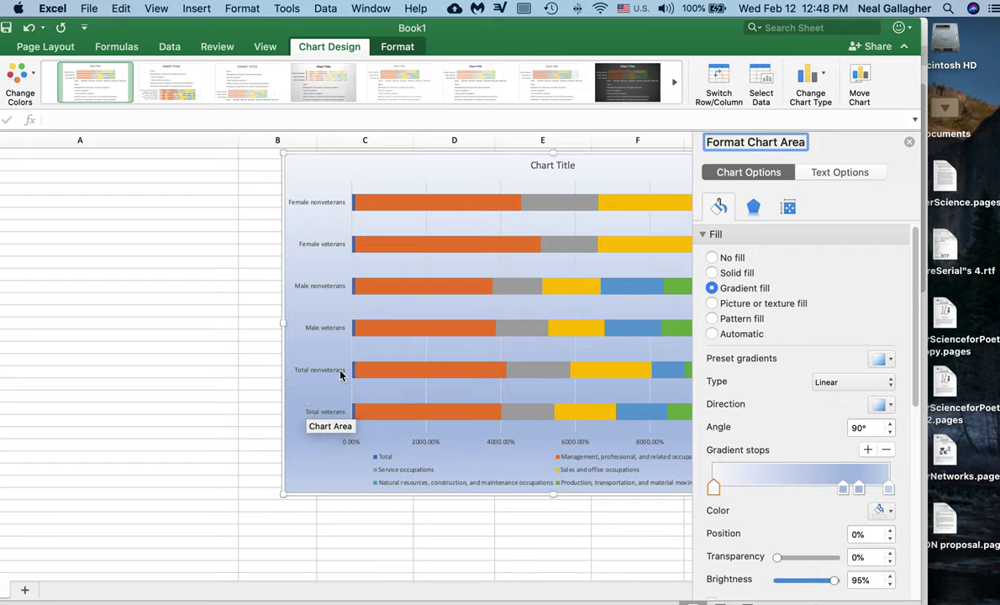
Replace the 'Chart Title' placeholder with 'Employment of Veterans and non-Veterans', deleting leftover text.
click(558, 165)
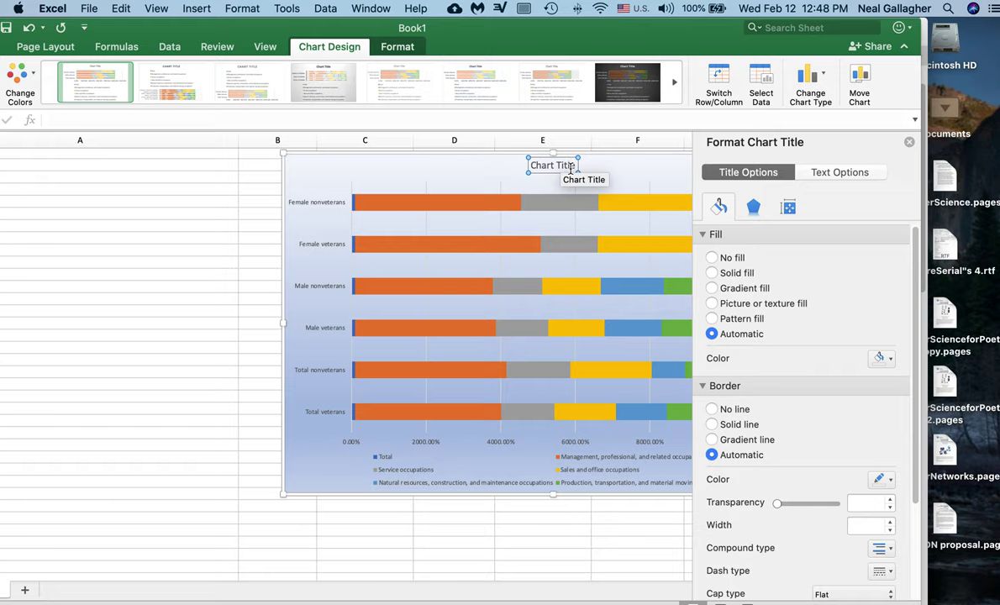
text(Empl)
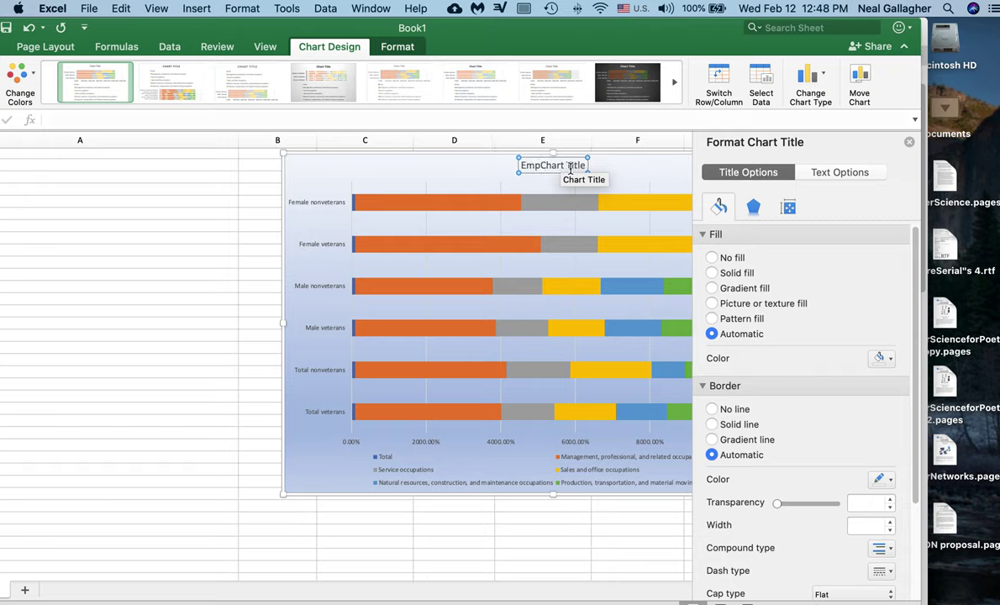
text(oyment of )
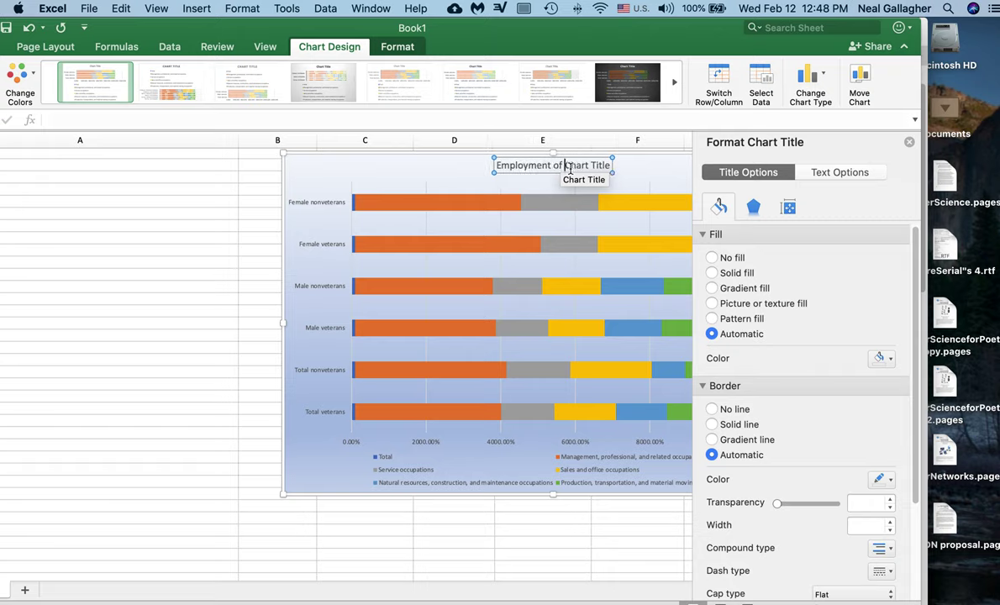
text(Vetera)
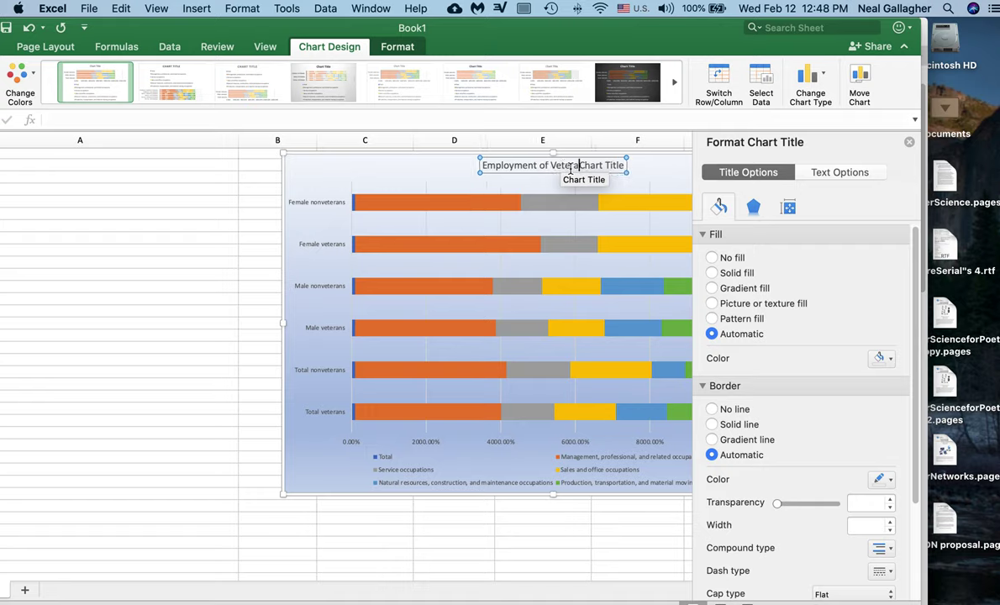
text(ns and )
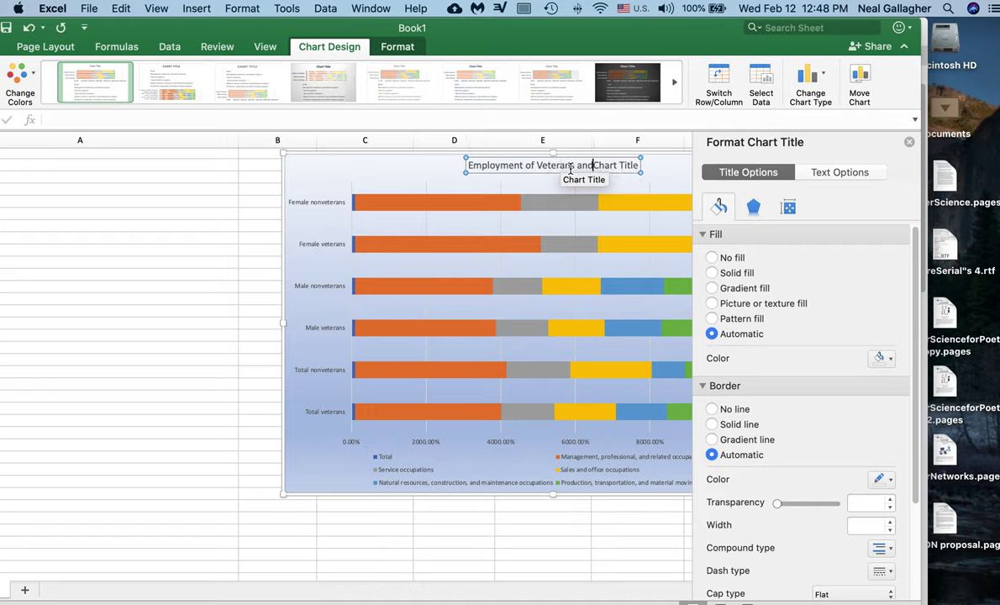
text(non)
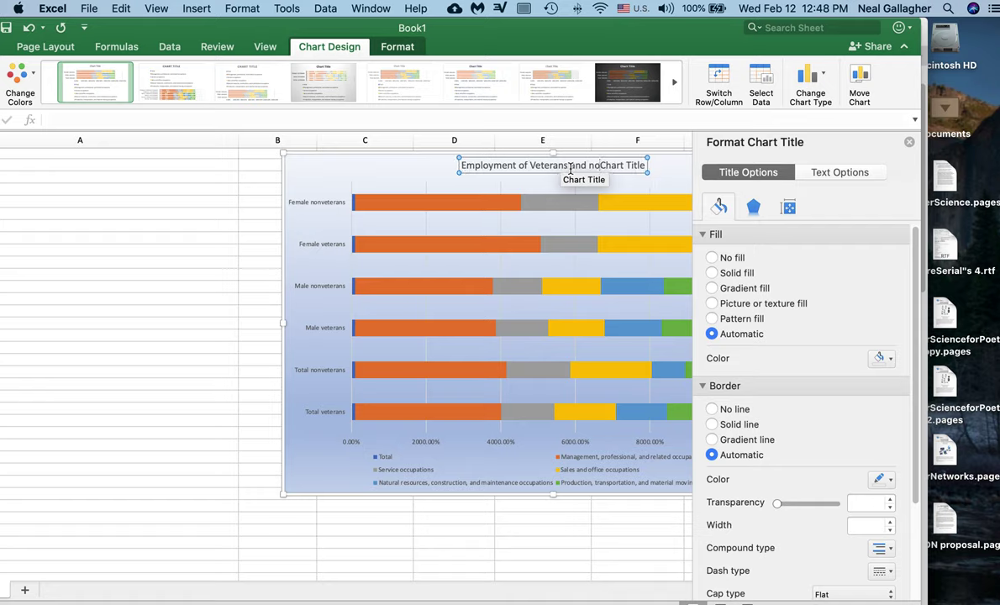
text(-)
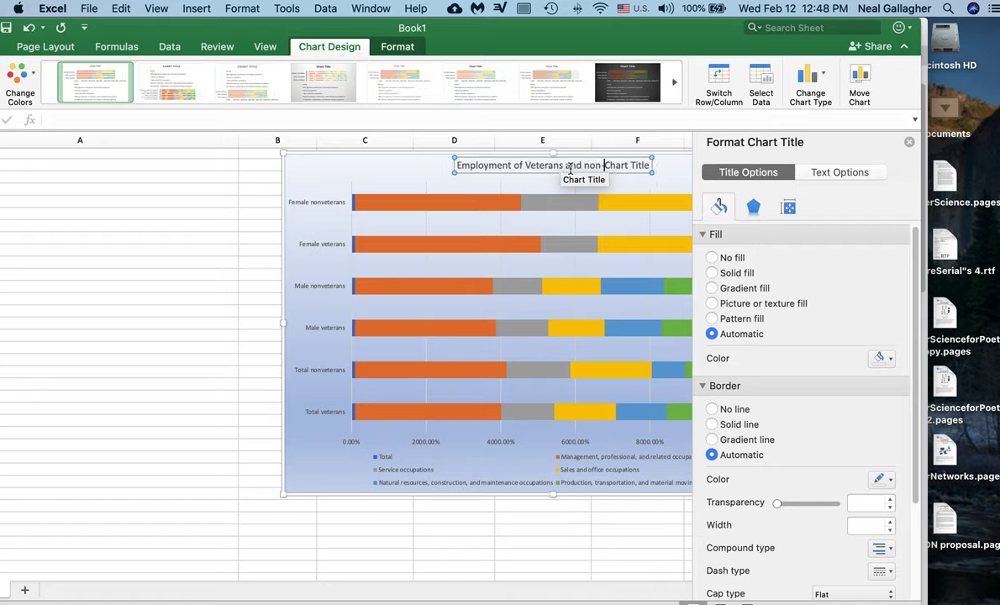
text(Veterans)
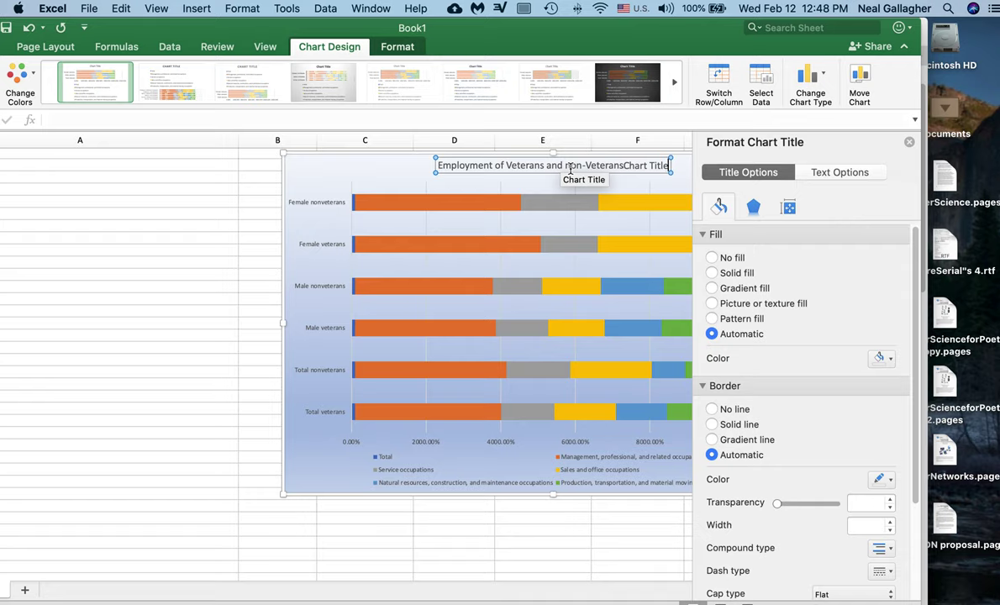
key(BackSpace)
key(BackSpace)
key(BackSpace)
key(BackSpace)
key(BackSpace)
key(BackSpace)
key(BackSpace)
key(BackSpace)
key(BackSpace)
key(BackSpace)
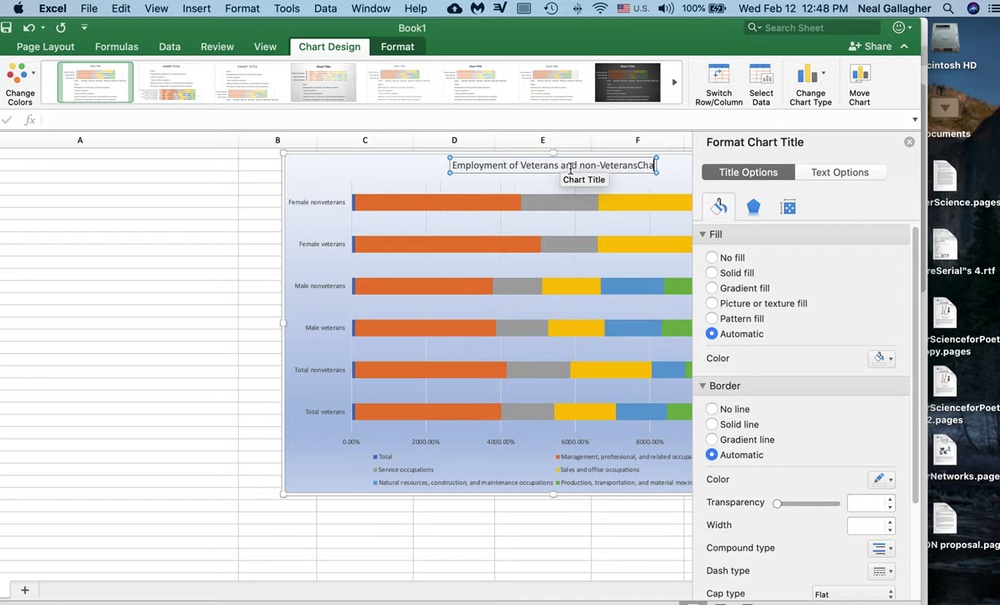
key(BackSpace)
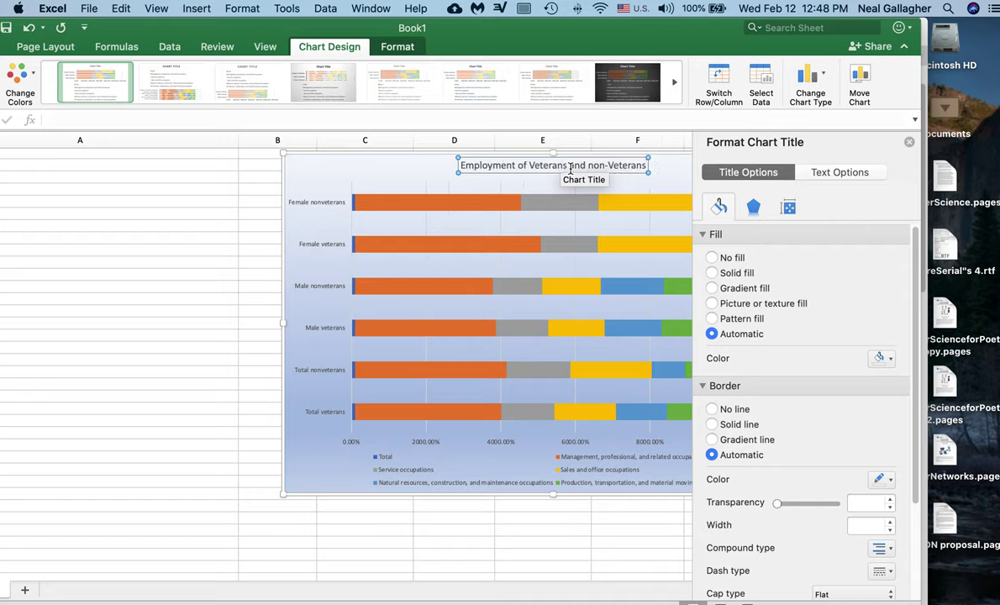
click(419, 172)
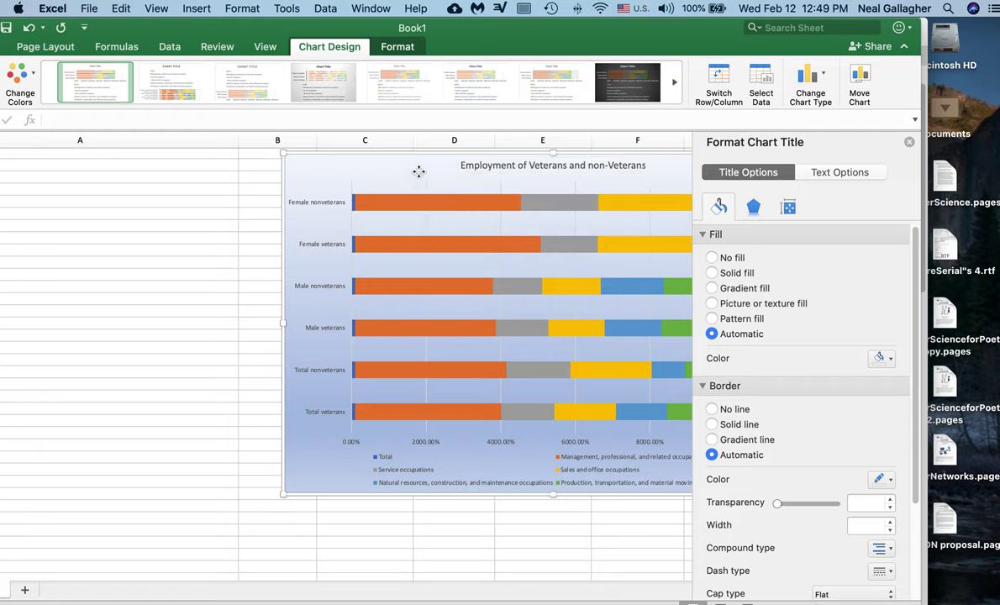
click(475, 166)
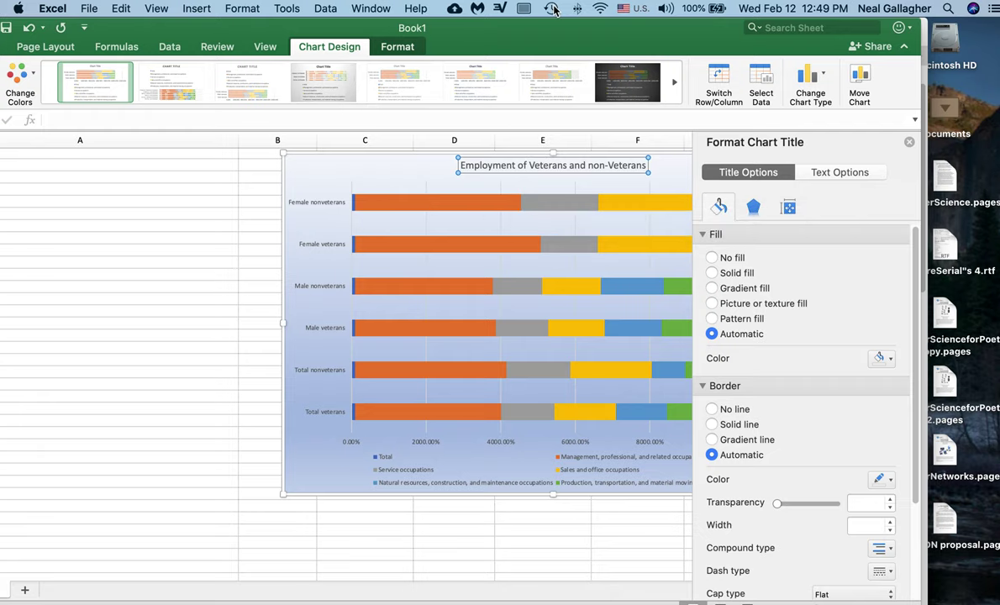
Set the chart title to 20 pt bold from the Home tab.
drag(542, 27, 637, 25)
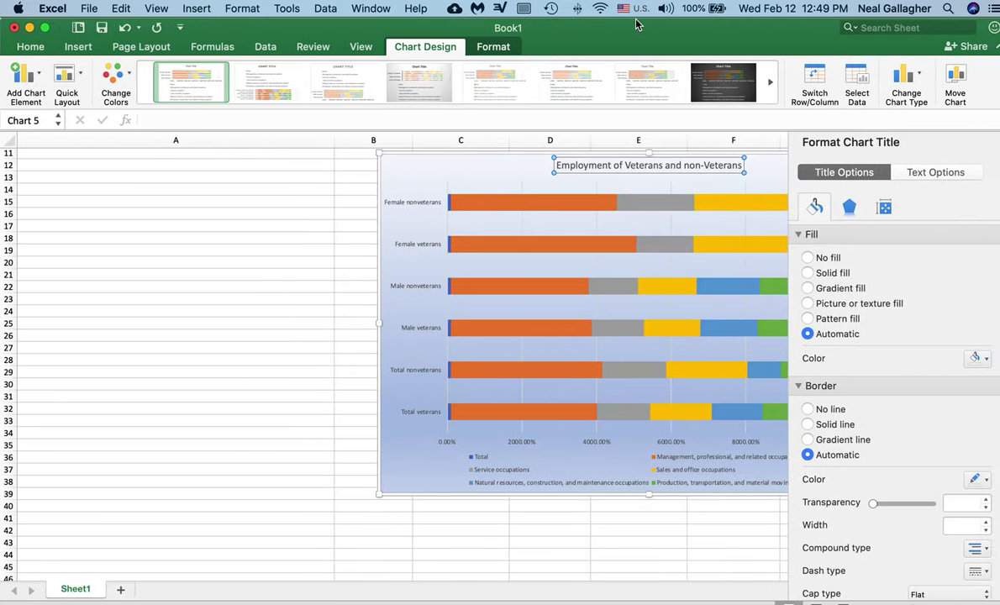
click(31, 49)
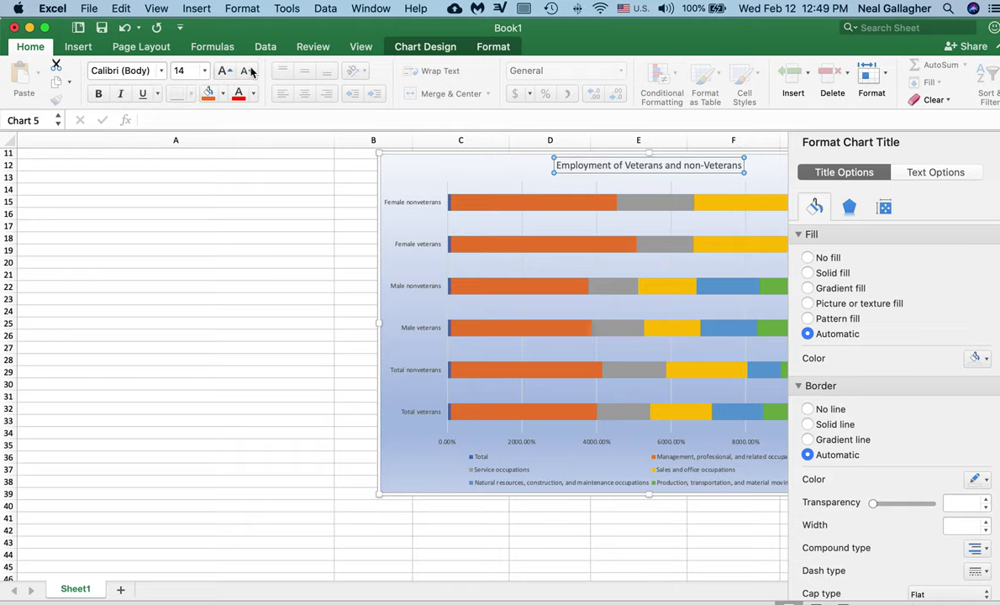
click(204, 74)
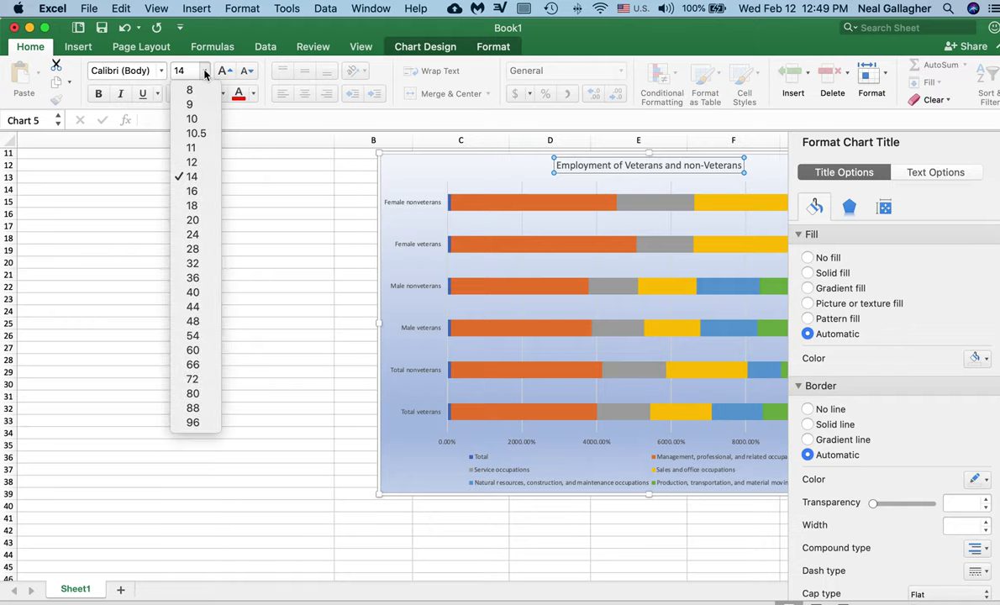
click(193, 220)
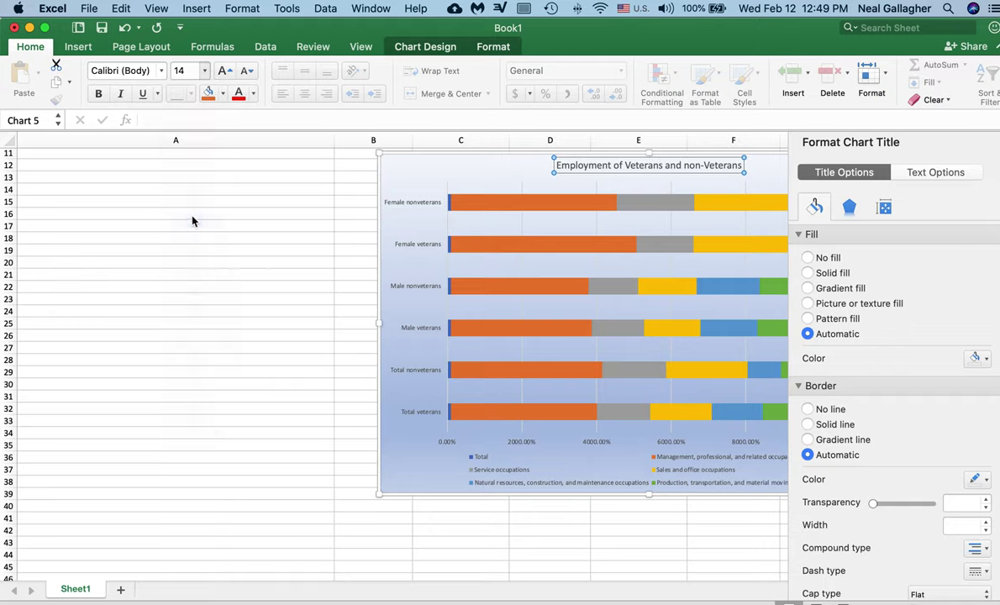
click(98, 93)
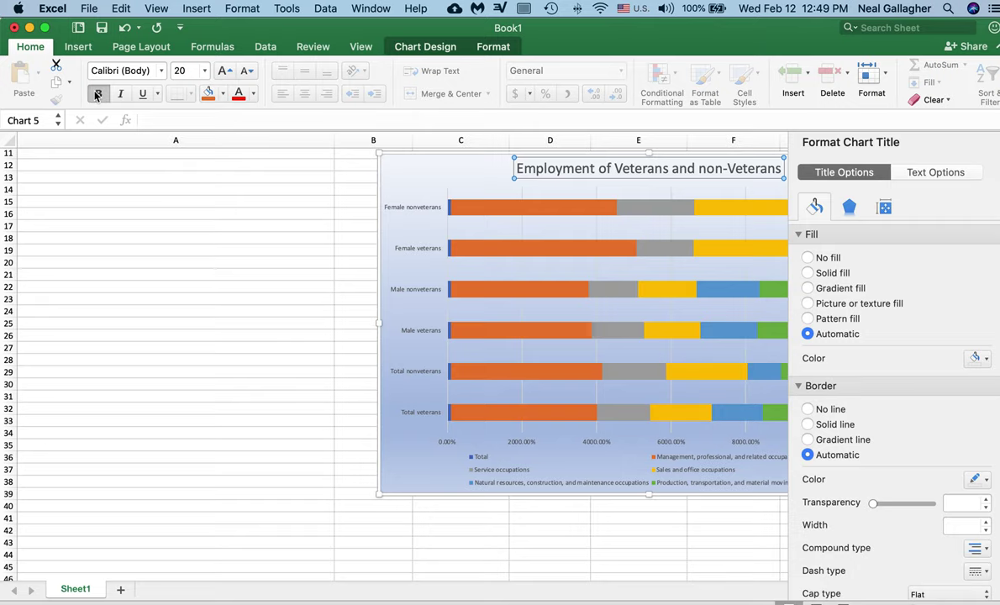
click(301, 221)
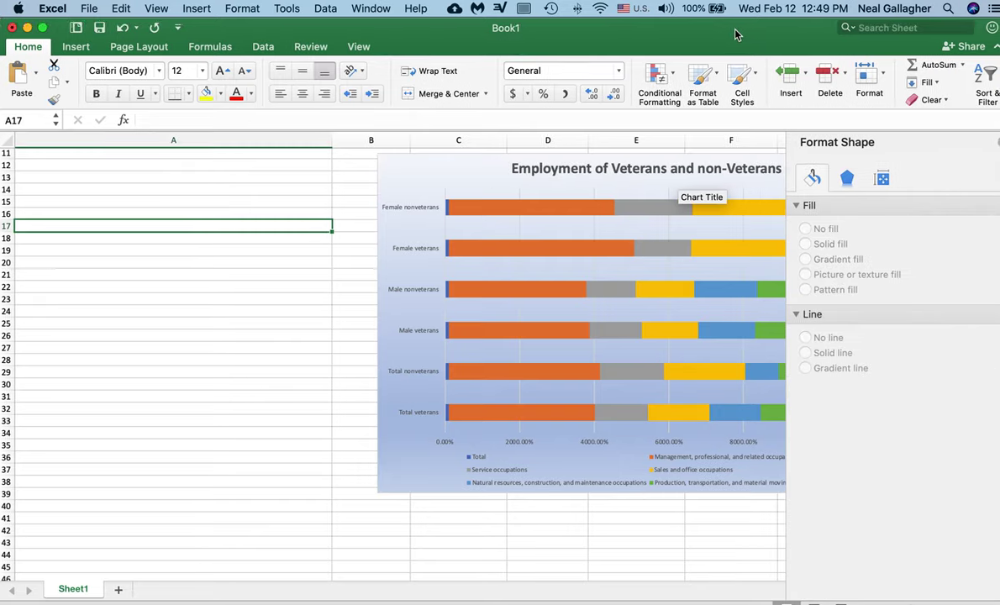
Close the Format Shape pane and drag the chart's bottom-center handle down to heighten it.
drag(700, 32, 669, 31)
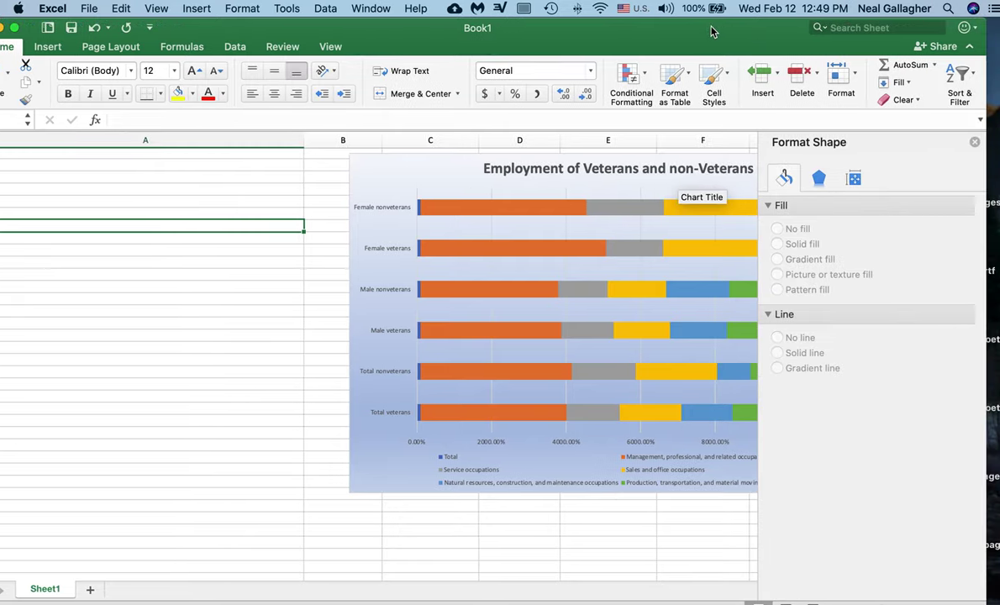
click(975, 143)
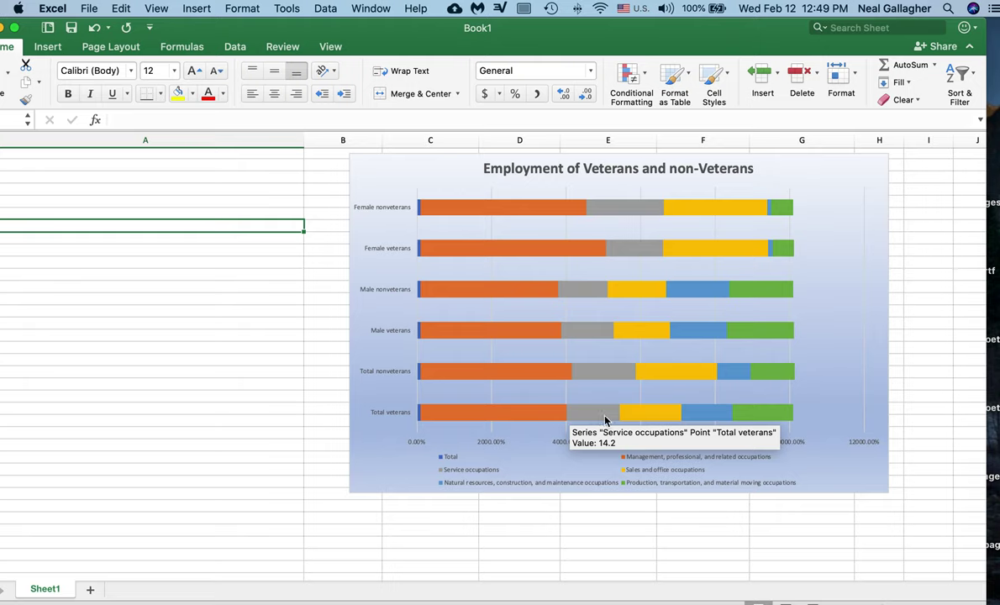
scroll(605, 418, down, 2)
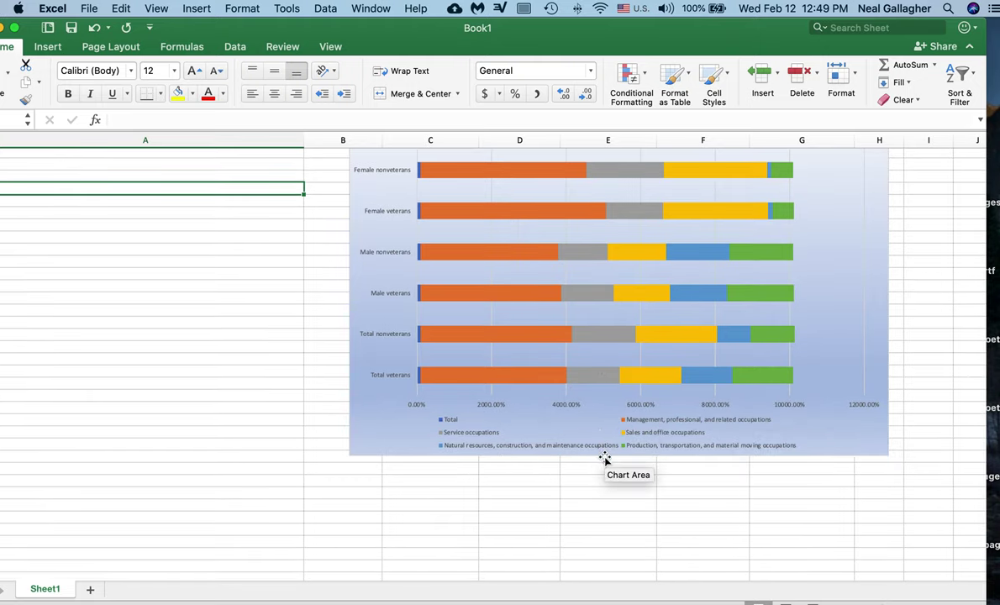
click(604, 455)
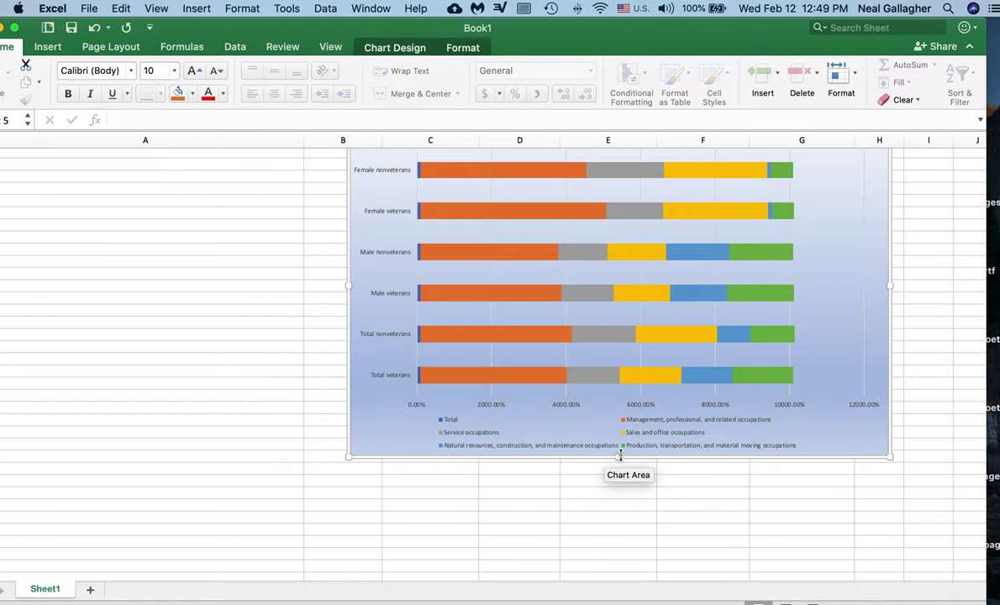
drag(618, 457, 619, 492)
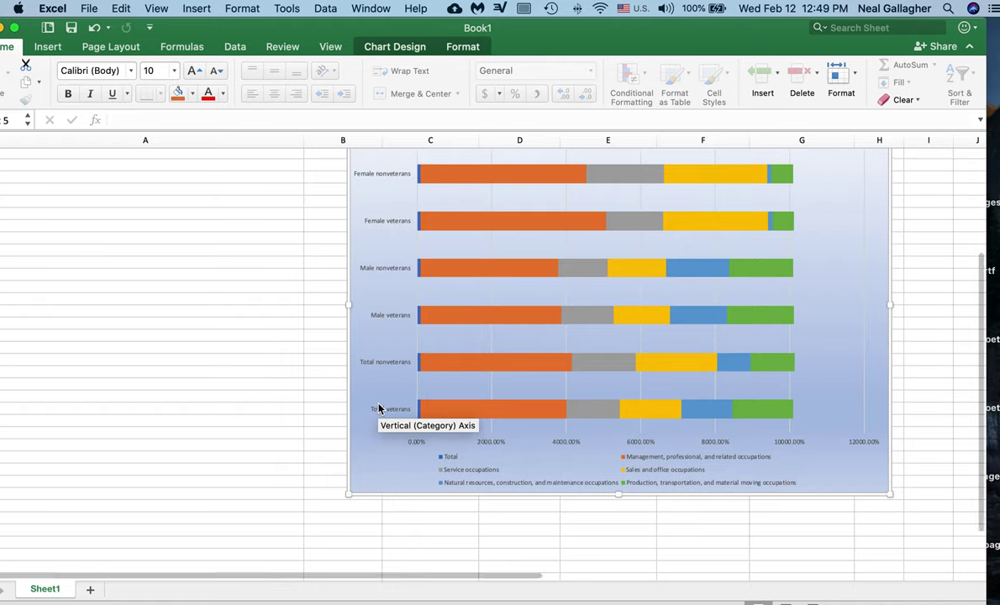
scroll(378, 409, up, 5)
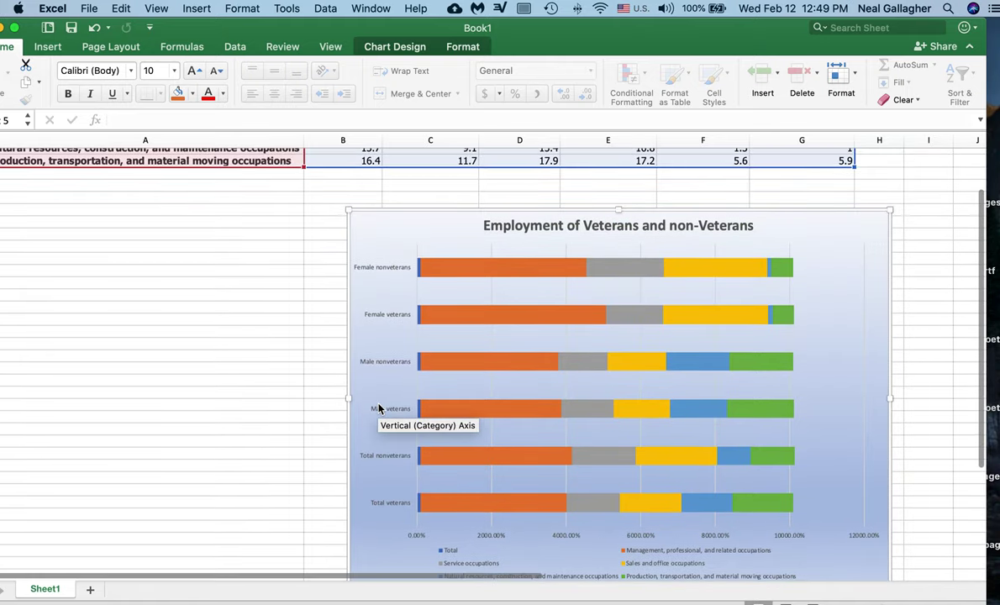
scroll(380, 405, up, 4)
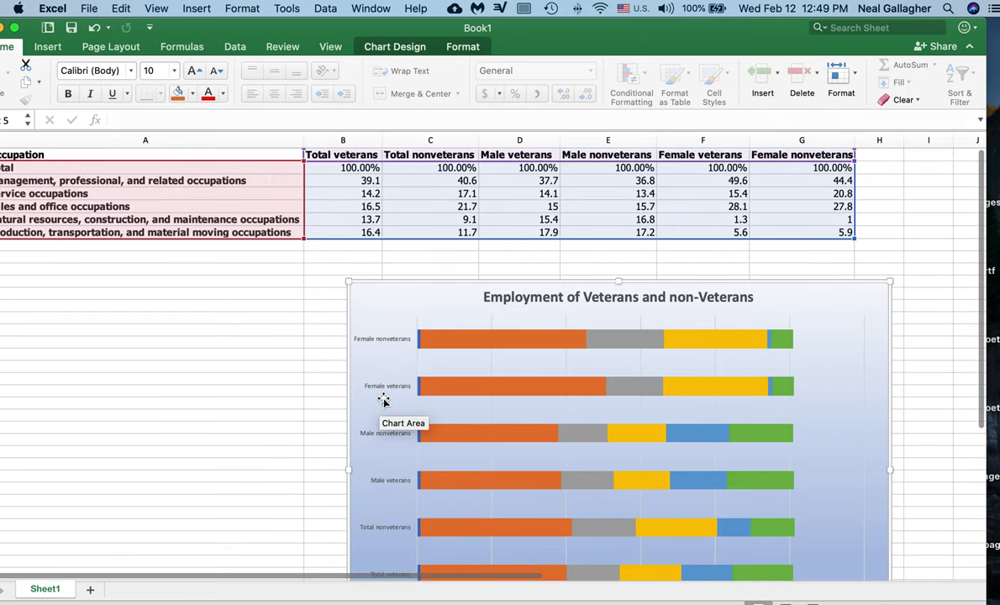
drag(217, 27, 274, 27)
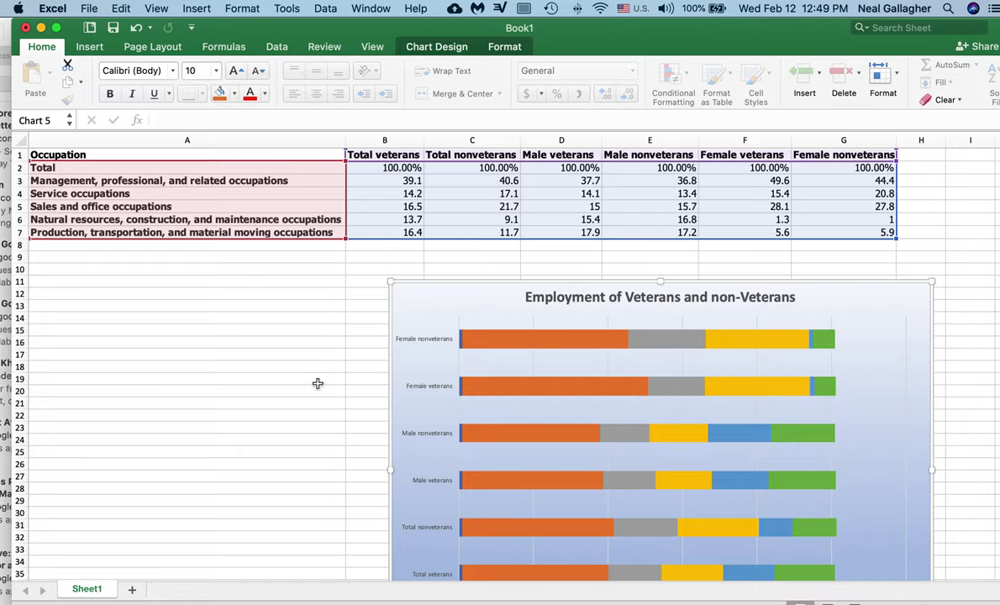
scroll(593, 408, down, 5)
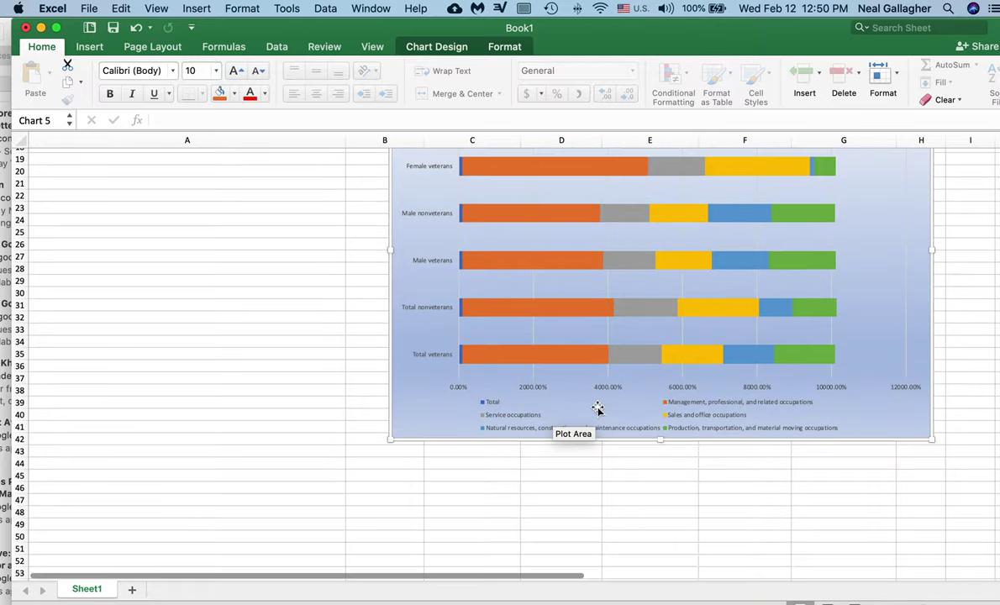
scroll(598, 409, up, 1)
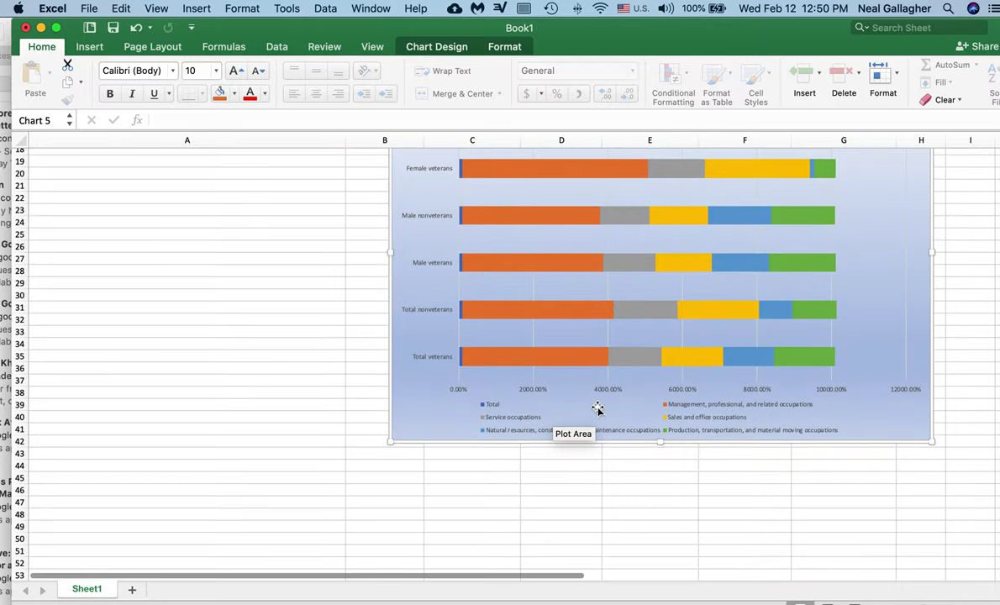
scroll(598, 408, up, 1)
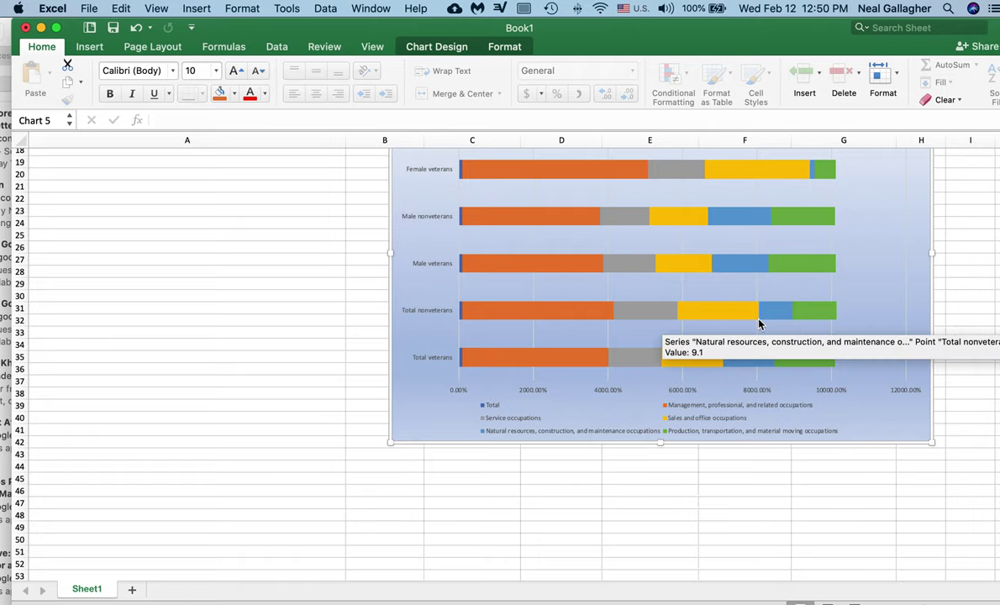
scroll(759, 325, up, 5)
scroll(542, 340, up, 3)
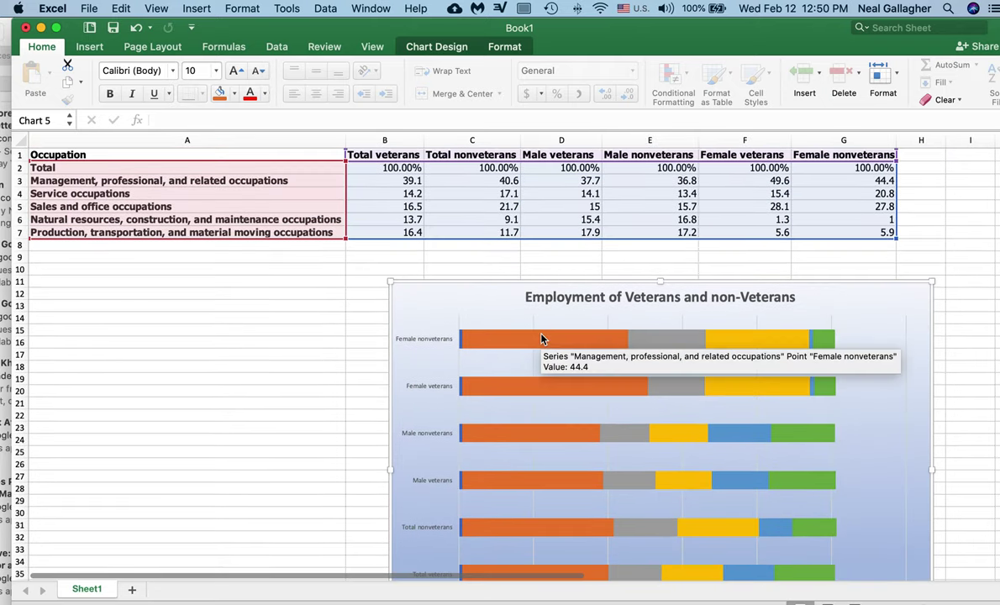